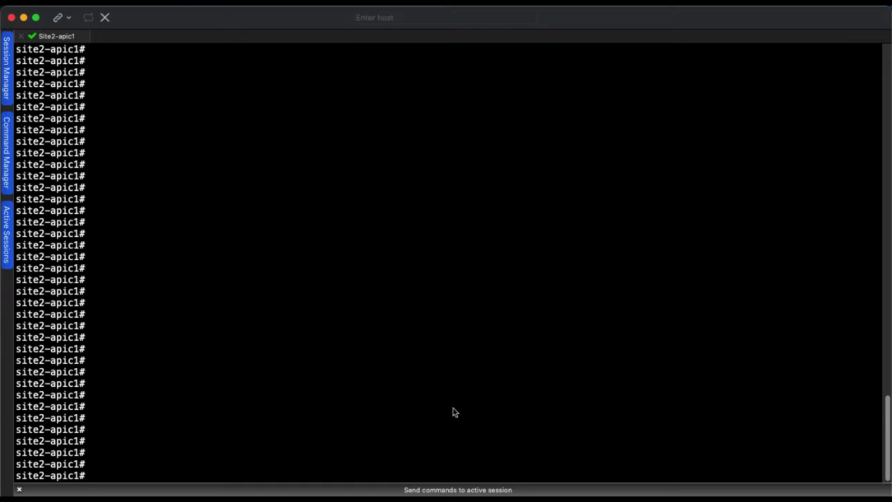
- Run trigger tacoutput on the APIC and select objects 1,2,3,4,5,6,7,8 for collection
text(trigger tac)
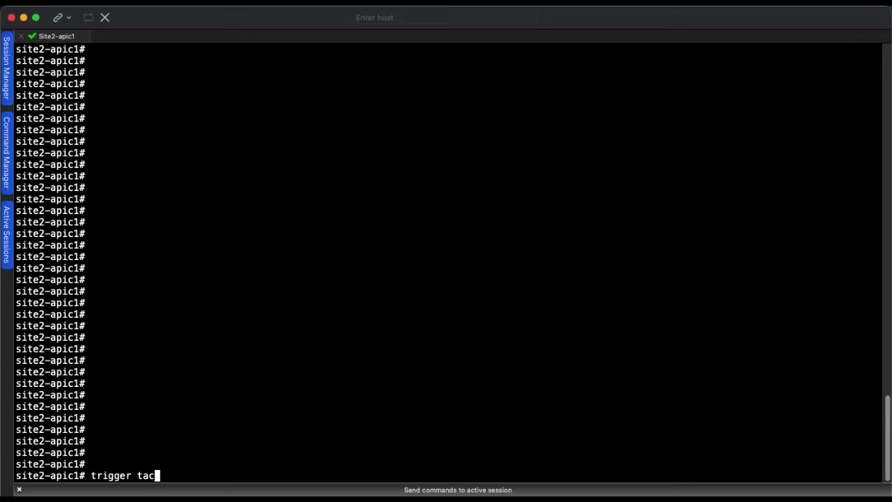
text(output)
key(Return)
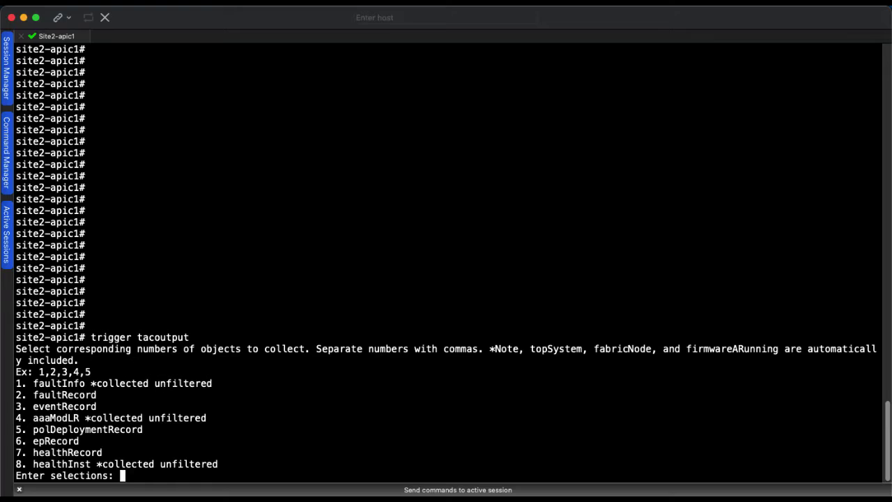
text(1,2,3,4,5,6,7,8)
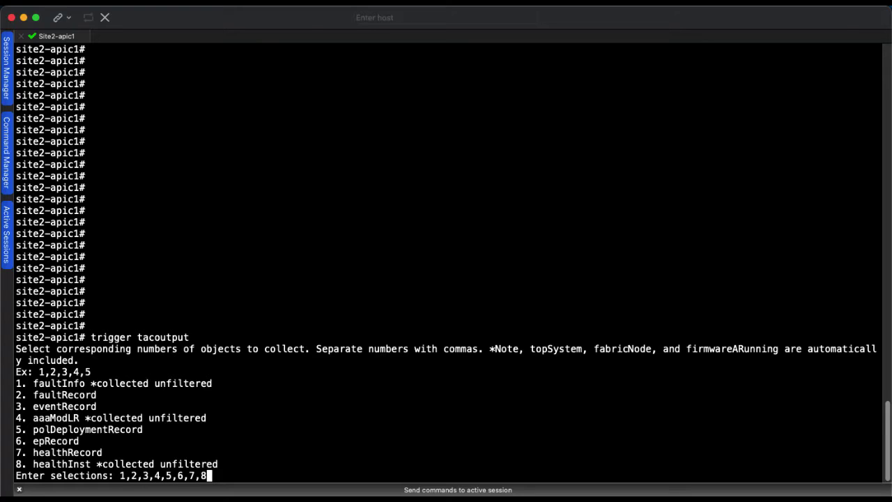
key(Return)
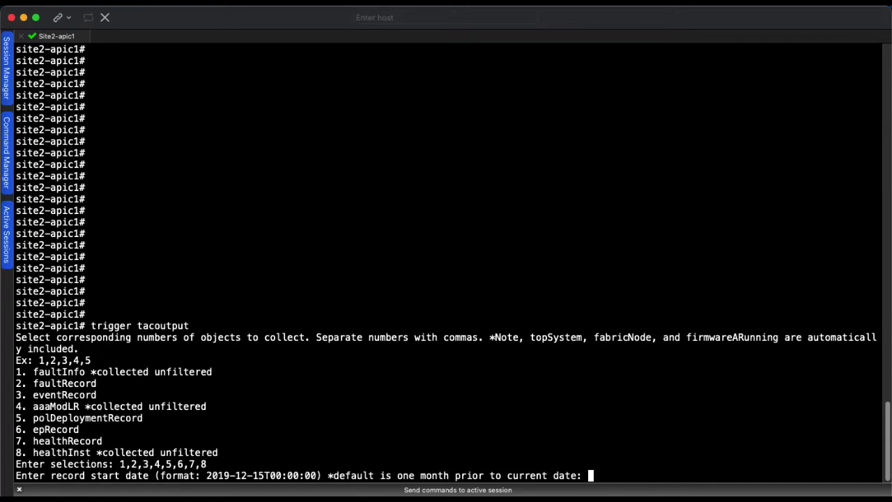
- Set the record start date to 2022-10-27T00:00:00 and accept the default end date
text(2022-10-27)
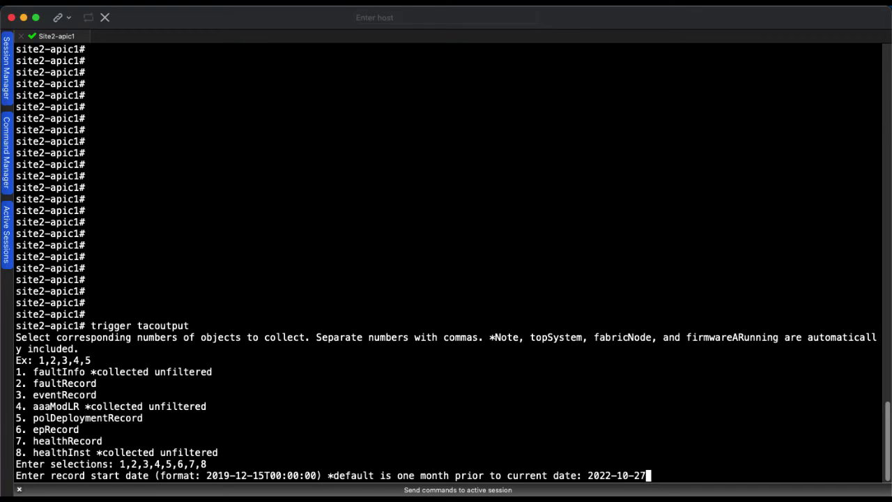
text(T00:00:00)
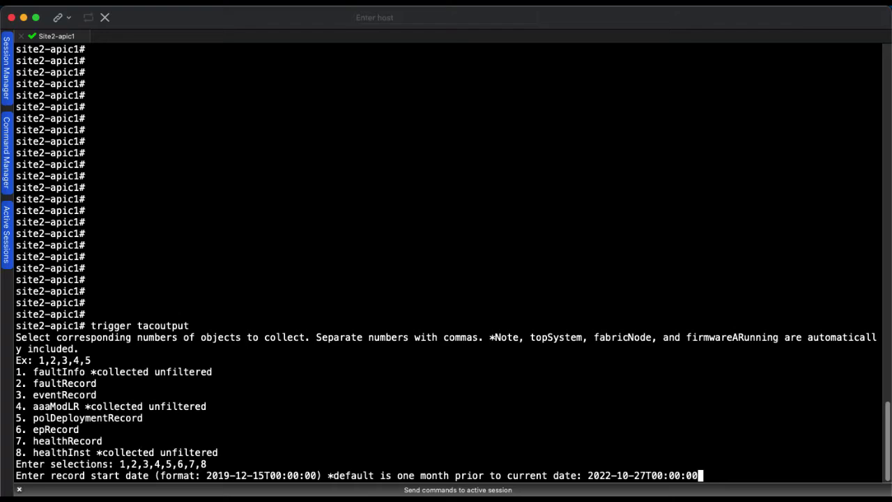
key(Return)
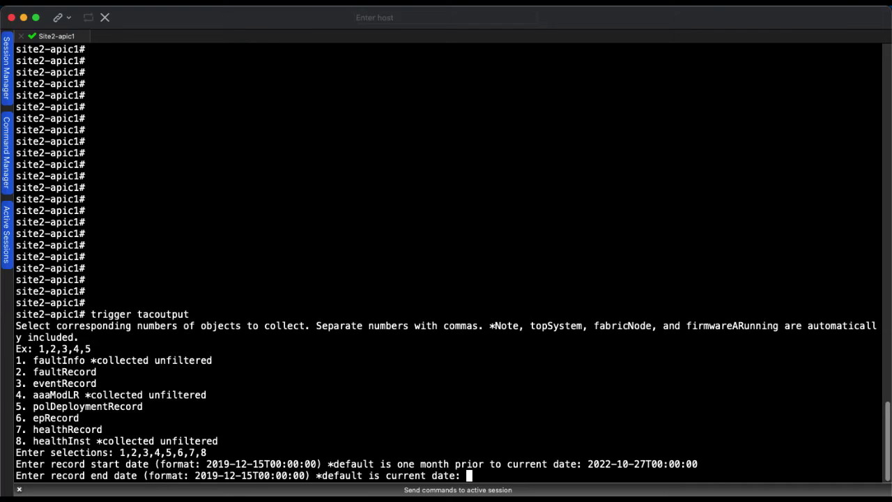
key(Return)
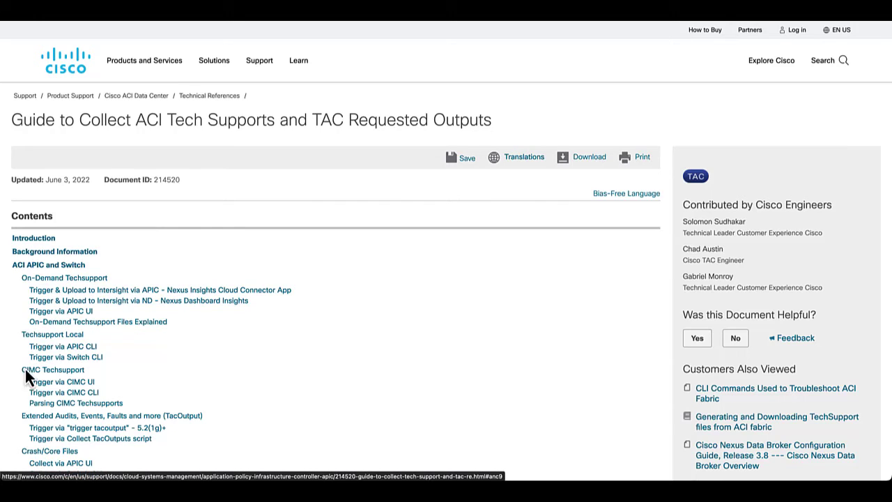
- In the browser, go to the guide's Collect TacOutputs script section and open the raw collectTacOutput.sh from the aci-tac-scripts GitHub repository
click(80, 440)
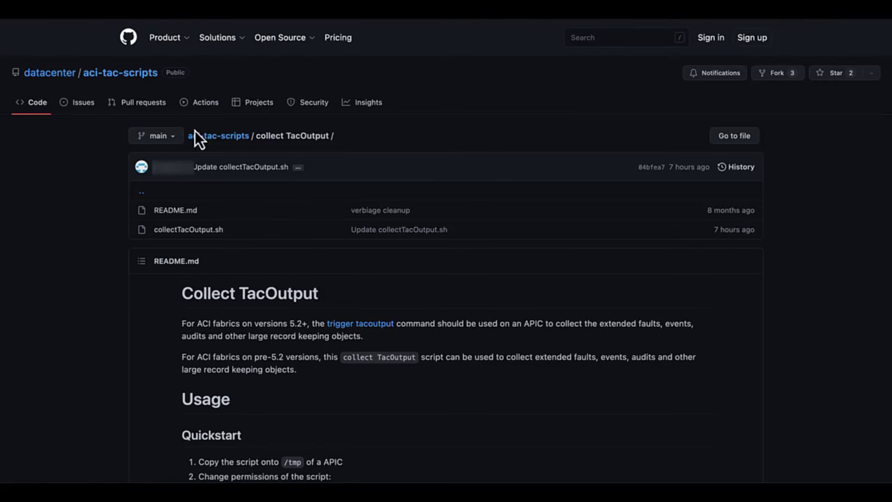
click(211, 230)
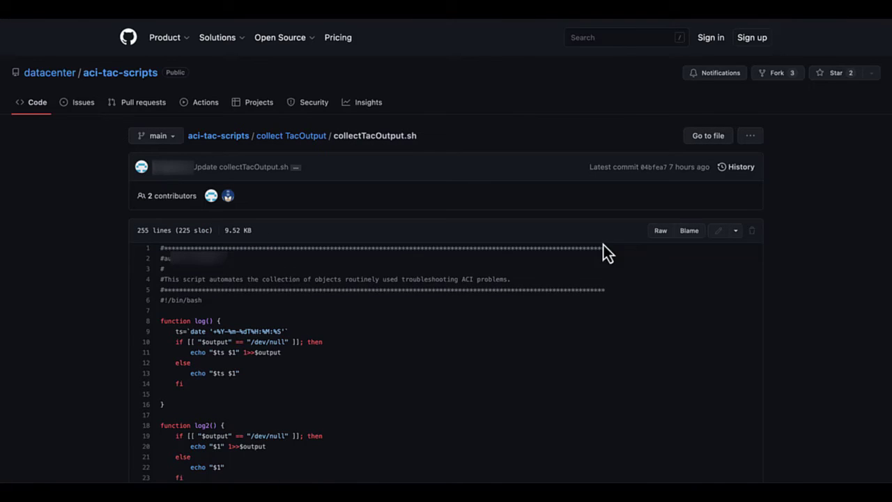
click(656, 236)
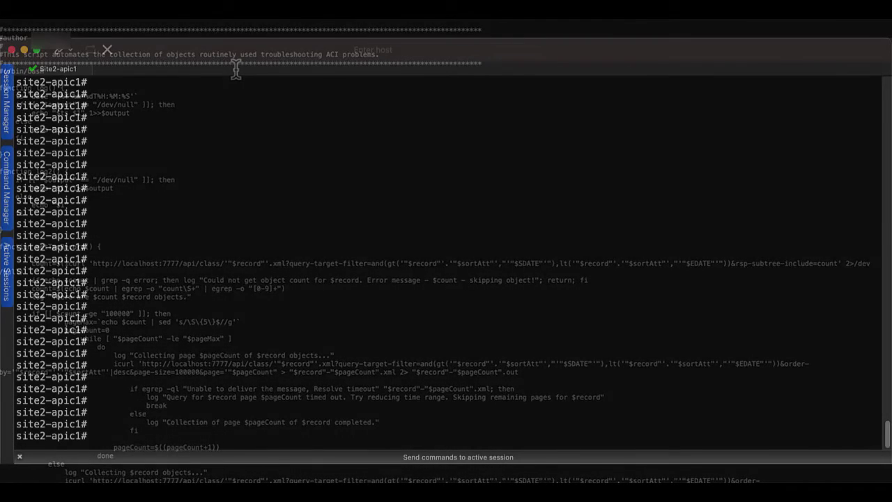
- In the APIC terminal session, change to the /tmp directory and open a new file collecttacoutput.sh in vim
text(cd )
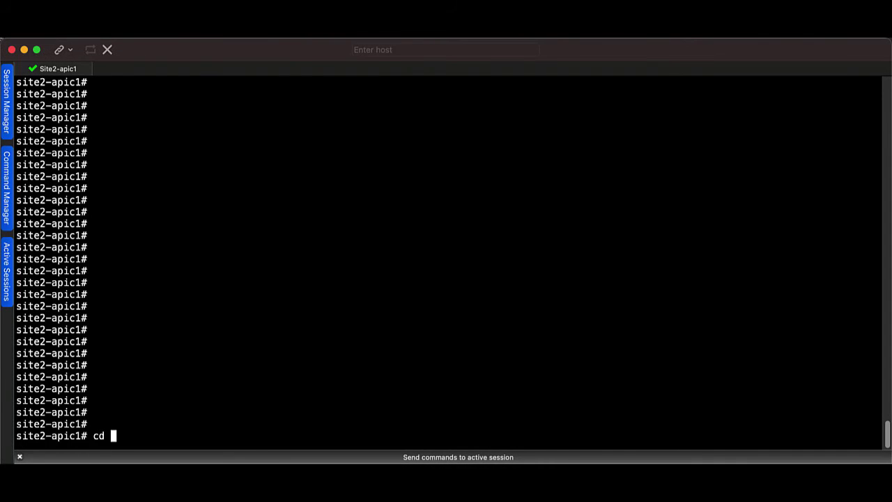
text(/tmp)
key(Return)
text(vim co)
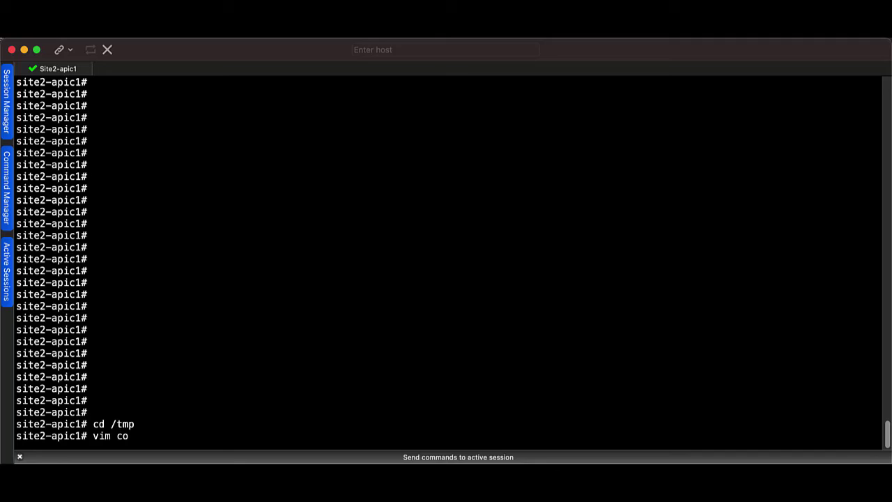
text(llecttaoutput.)
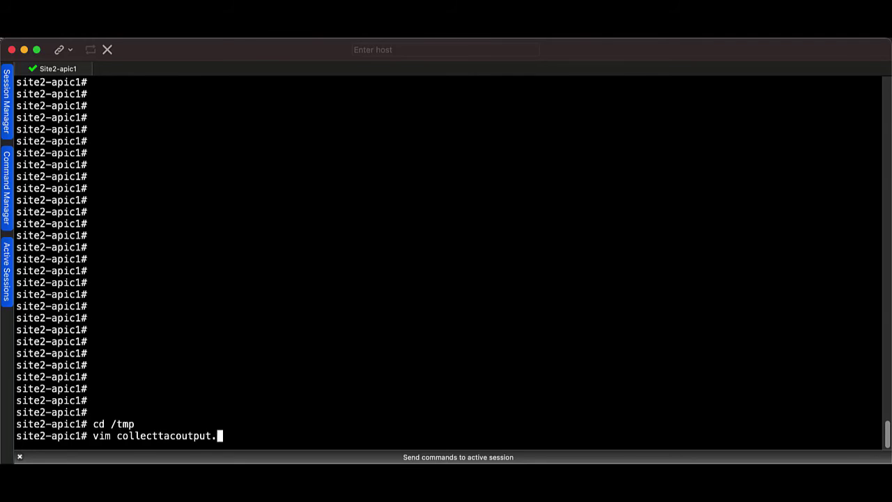
text(sh)
key(Return)
- Turn on vim's paste mode, paste the copied script into collecttacoutput.sh, and save and close the file
text(:set)
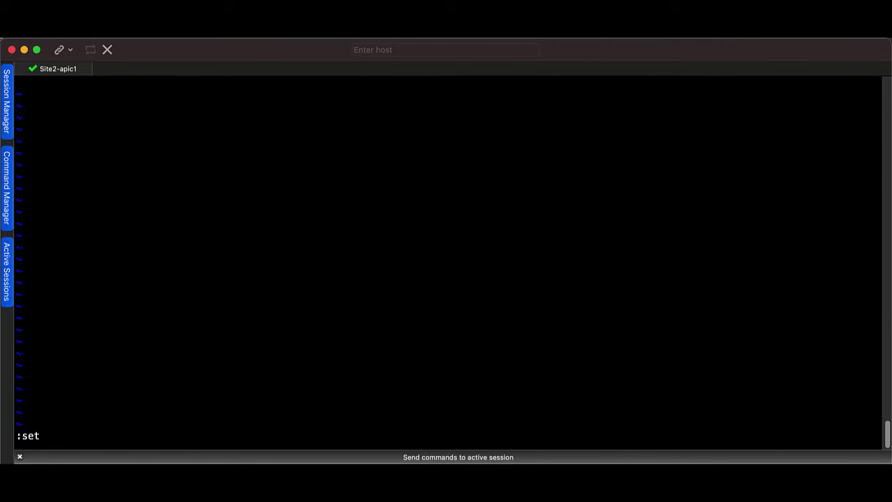
text( paste)
key(Return)
key(i)
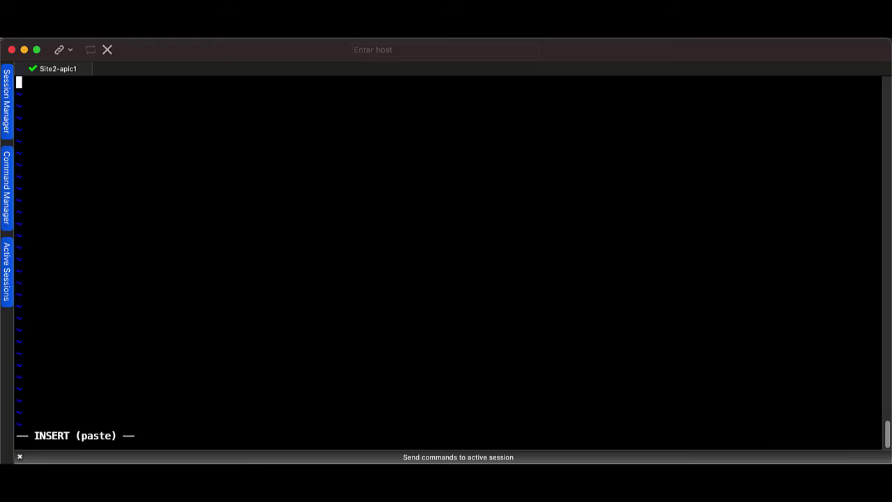
right_click(584, 125)
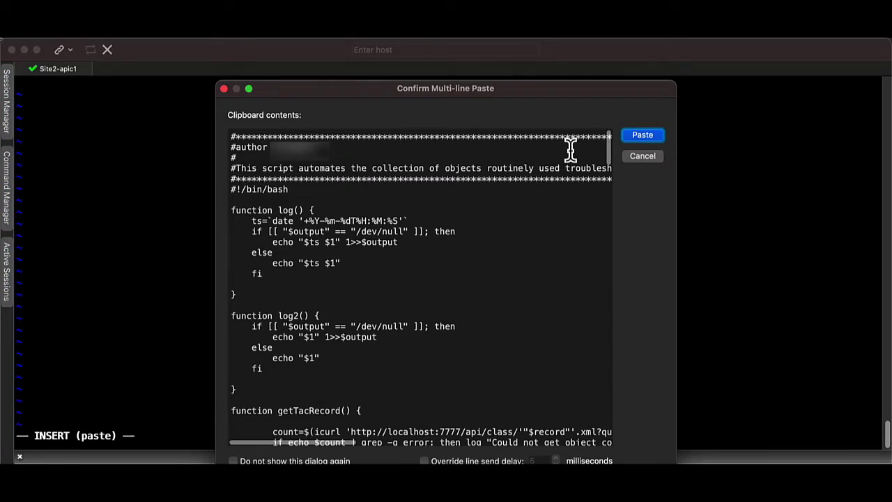
click(644, 138)
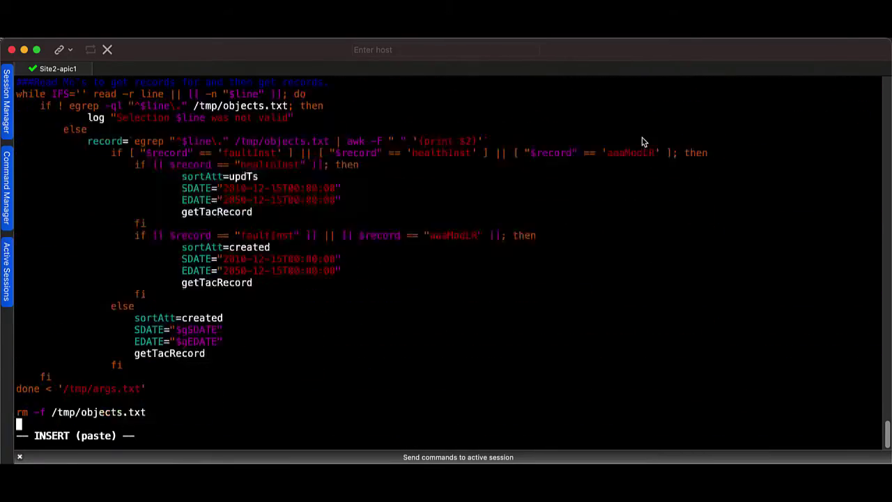
key(Escape)
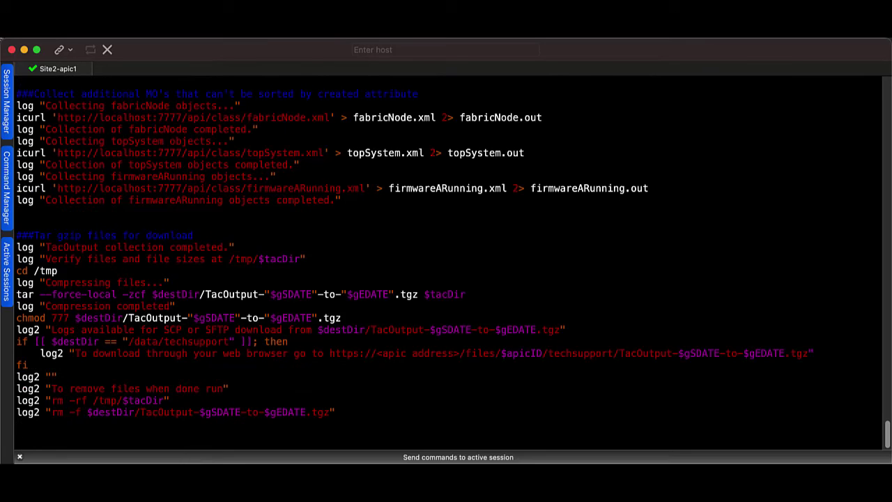
text(wq)
key(Return)
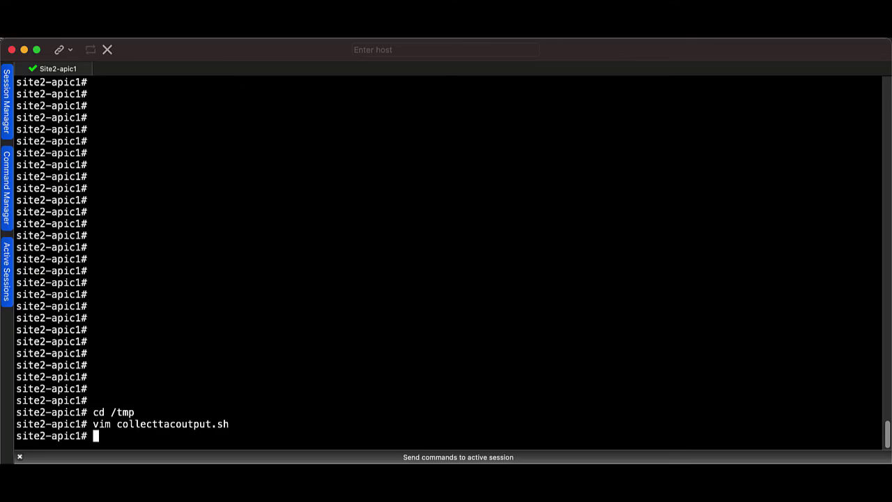
- Make collecttacoutput.sh executable with chmod +x and run the script
text(chmod +x collecttac)
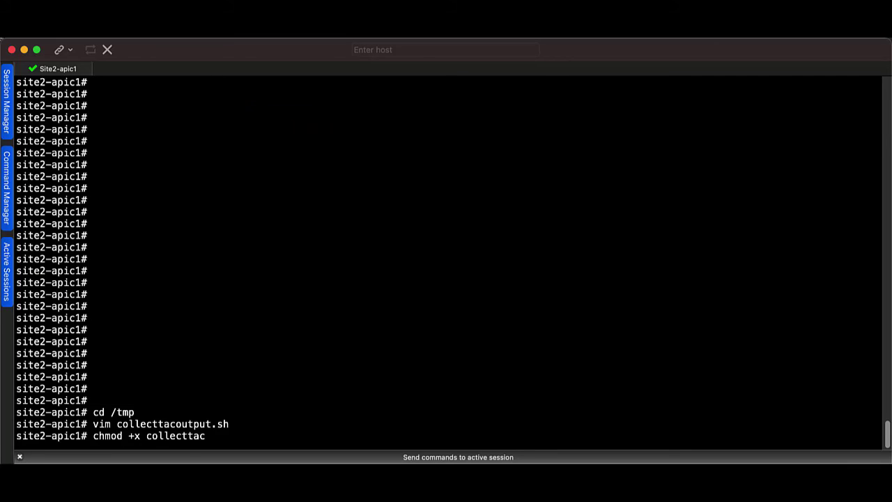
text(output.sh)
key(Return)
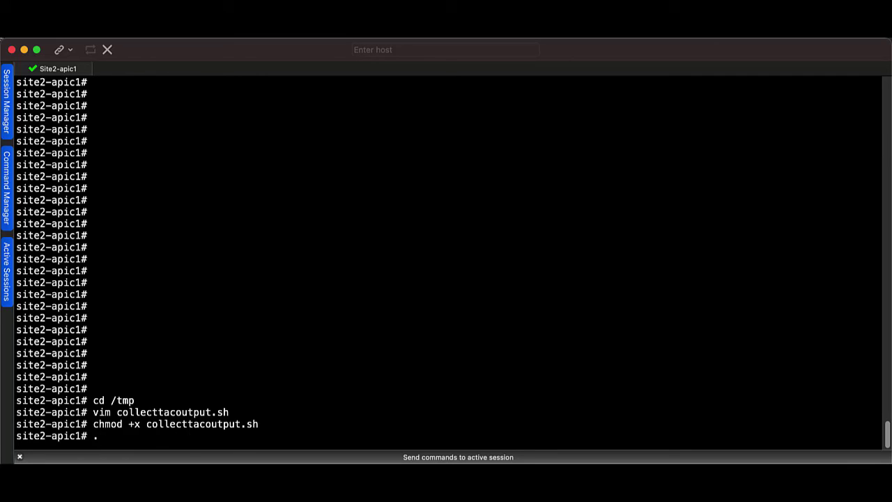
text(./collecttacout)
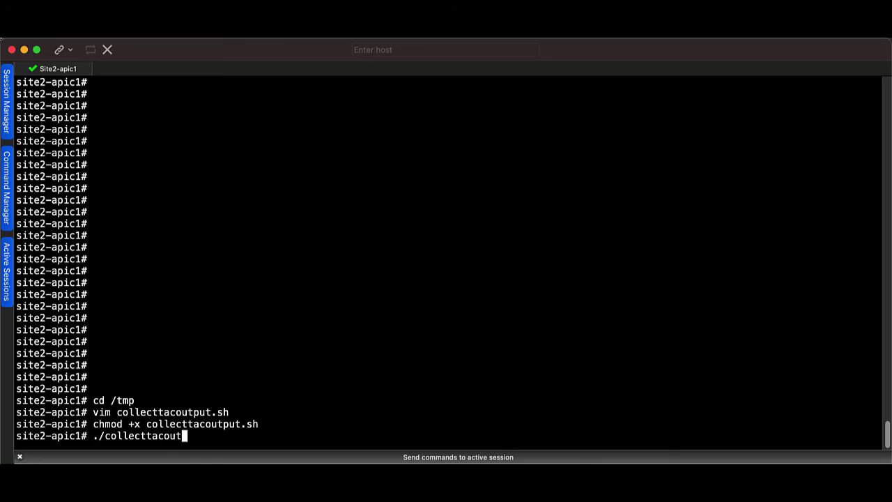
text(put.sh)
key(Return)
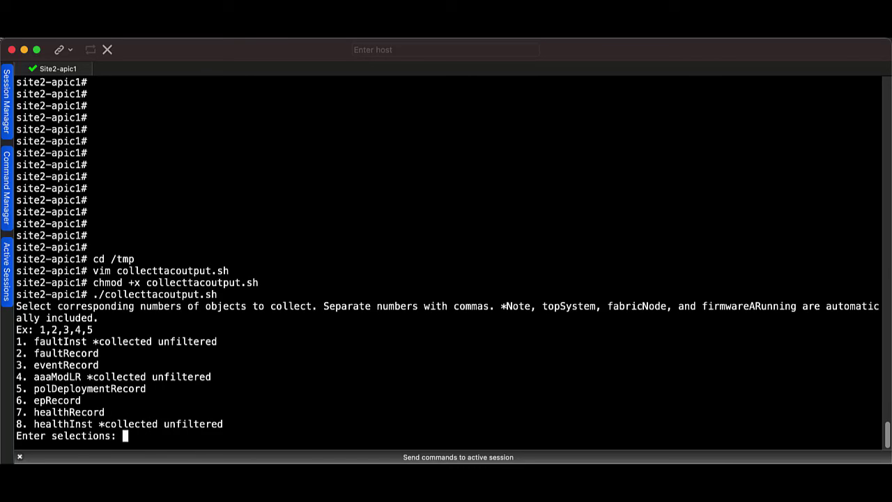